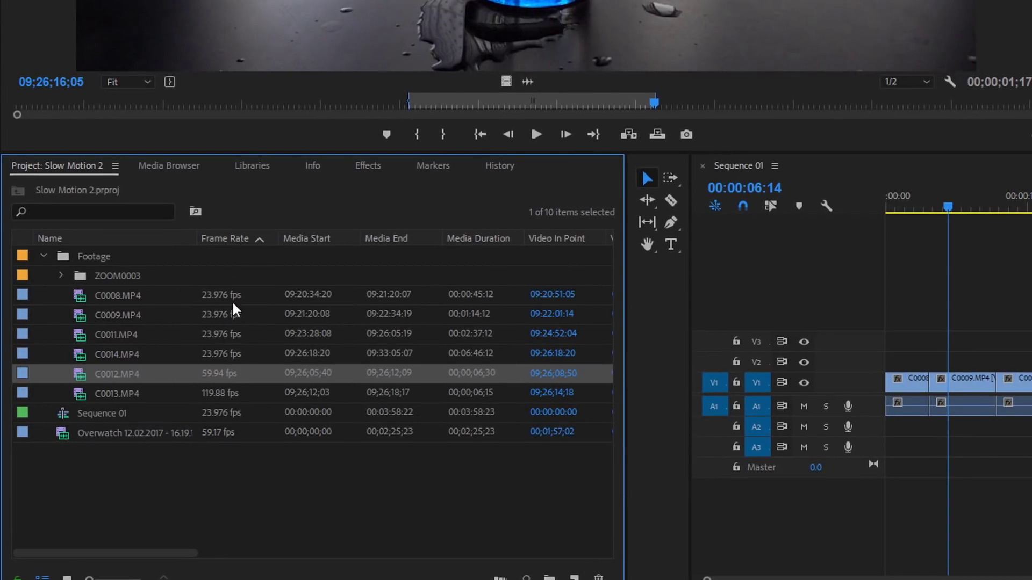
left_click(252, 236)
left_click(254, 234)
right_click(257, 236)
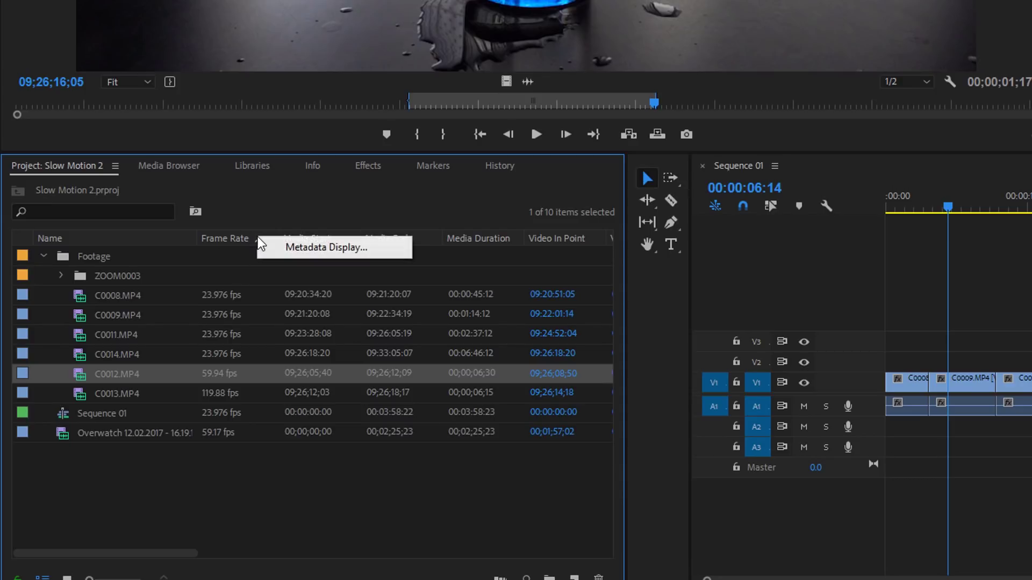
left_click(322, 247)
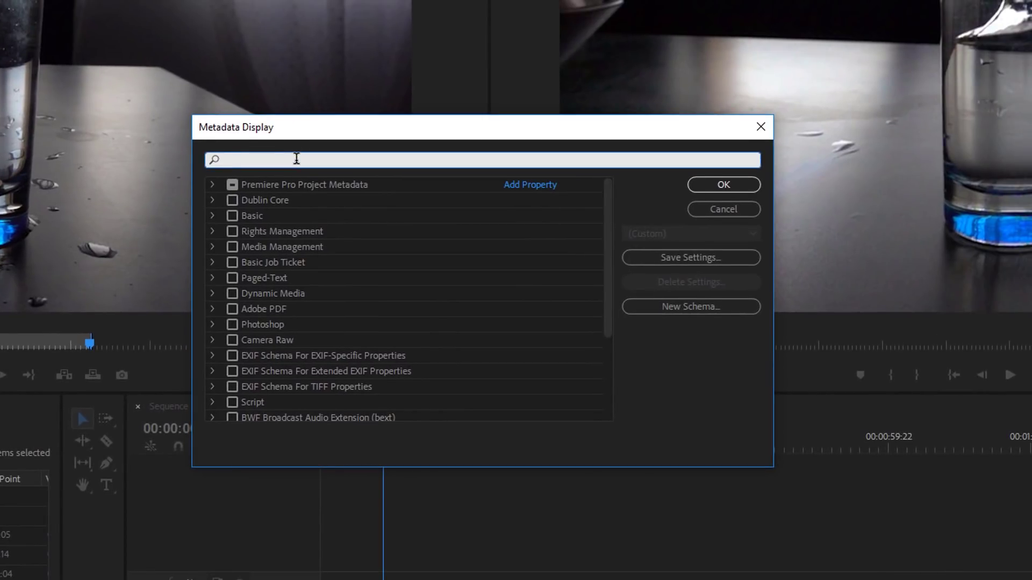
type("frame")
left_click(730, 186)
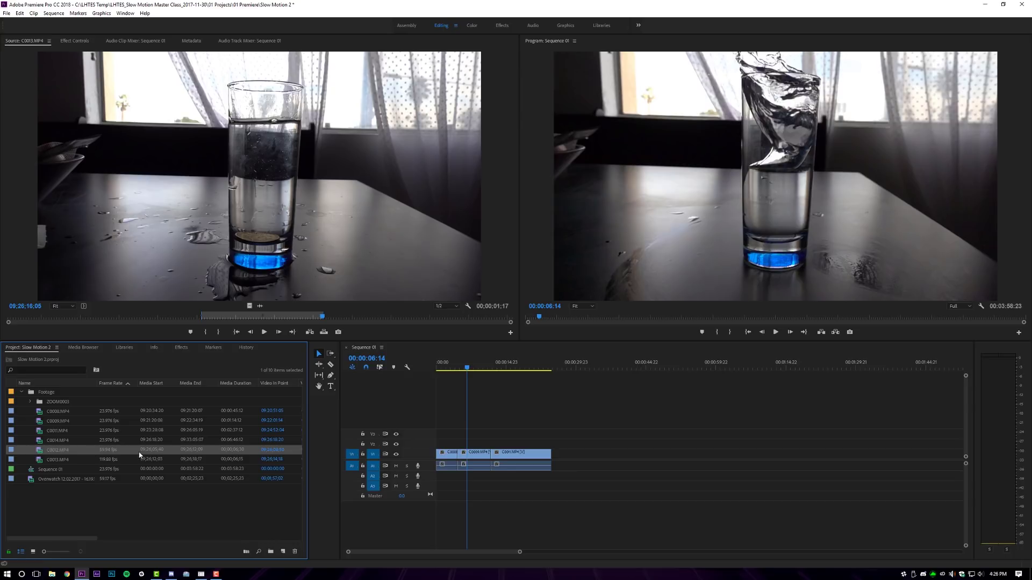
Step: Give C0012.MP4 the Tan label and C0013.MP4 the orange Mango label
right_click(10, 455)
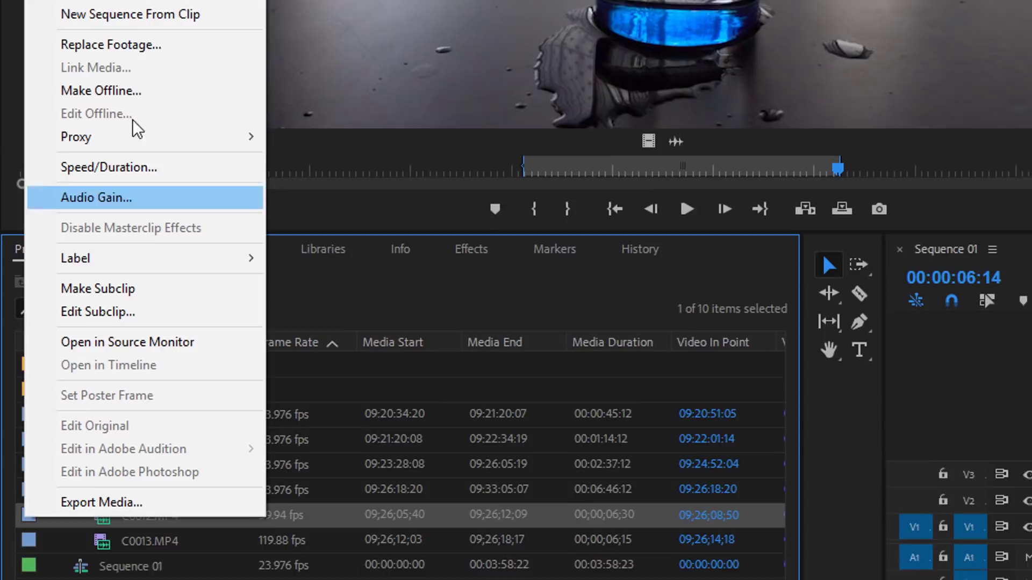
mouse_move(153, 272)
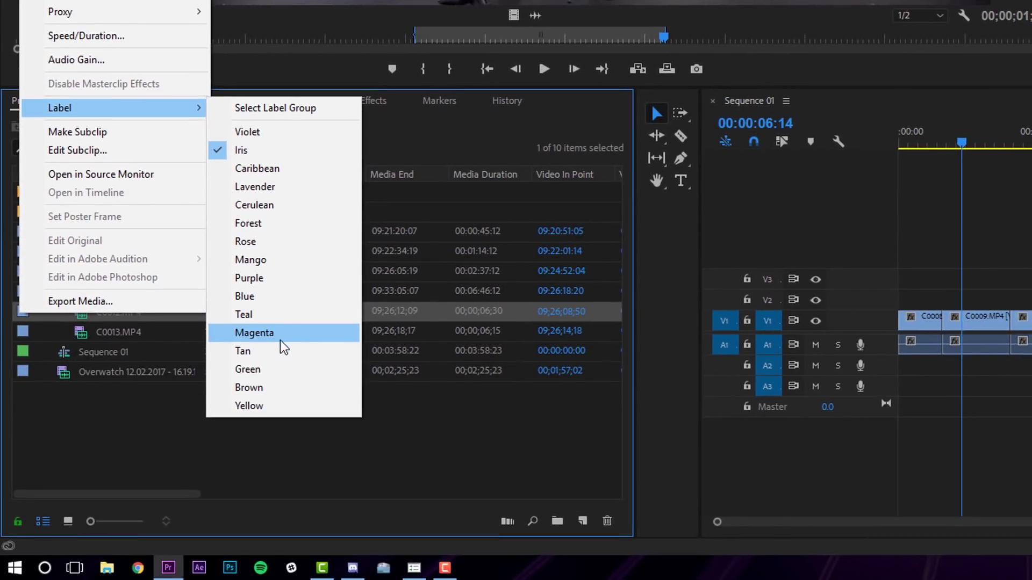
left_click(328, 544)
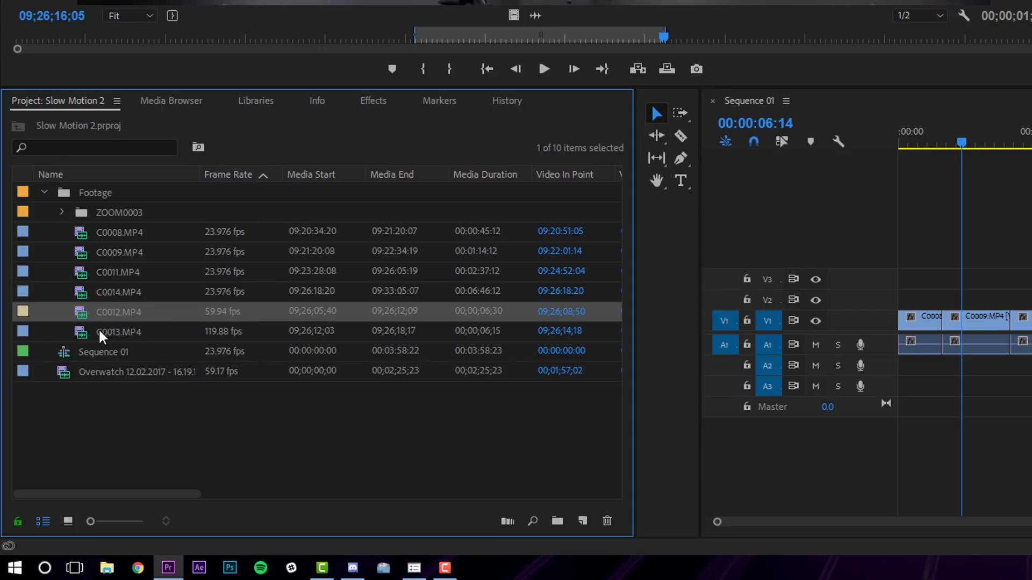
right_click(24, 338)
mouse_move(65, 127)
left_click(266, 278)
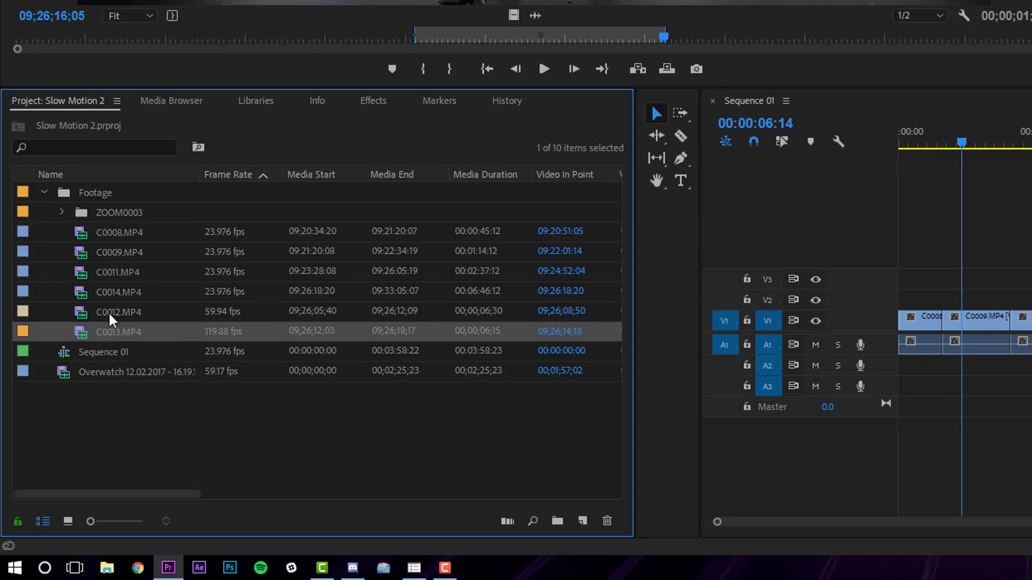
Step: Drag C0012.MP4 and C0013.MP4 toward the sequence's first video track
left_click(88, 432)
left_click(75, 315)
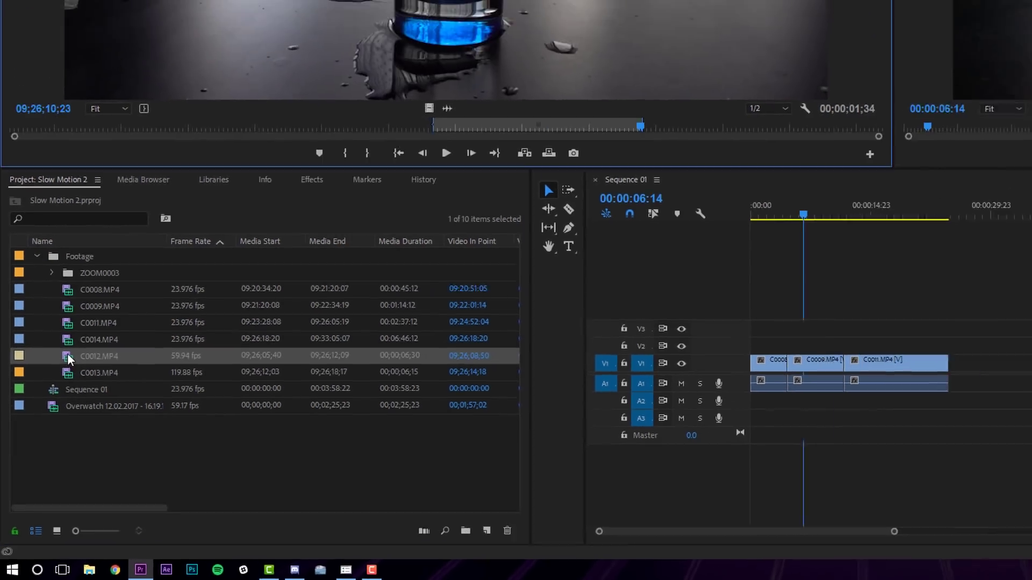
left_click_drag(72, 354, 1005, 359)
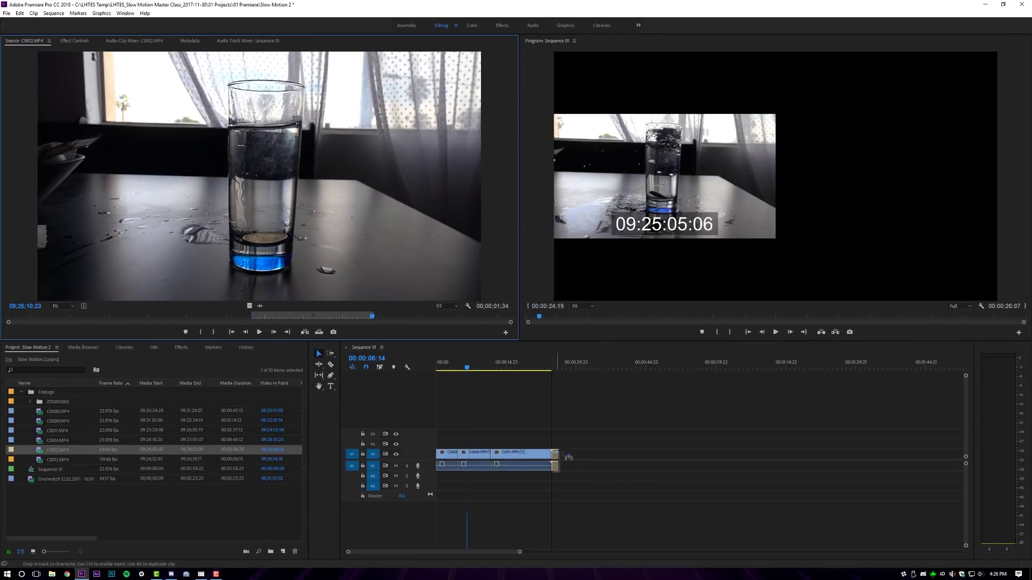
left_click_drag(568, 457, 567, 456)
left_click_drag(54, 461, 640, 442)
left_click_drag(583, 460, 584, 460)
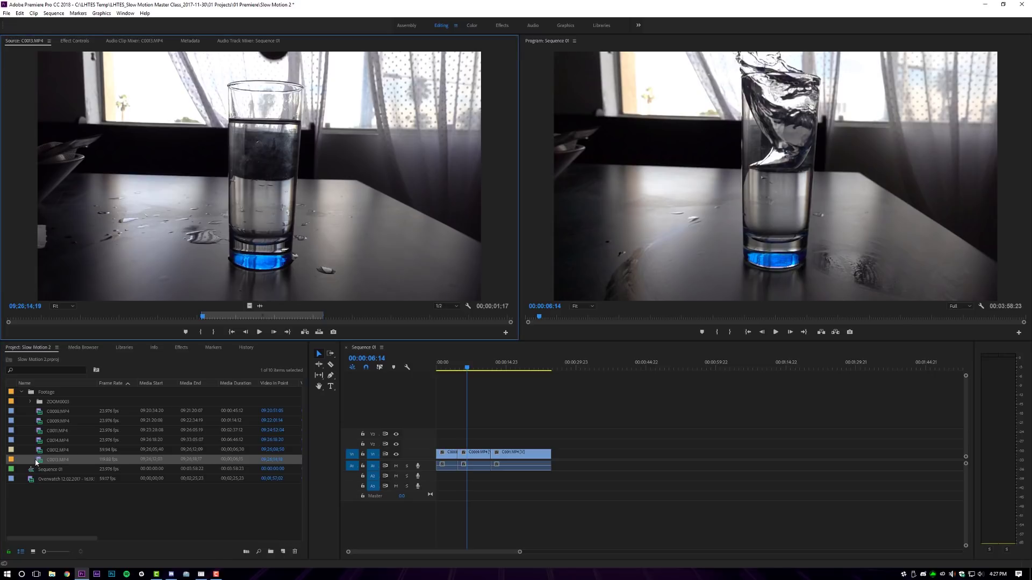
Step: Preview C0013.MP4 in the Source monitor and add it to the sequence on V1
key("space")
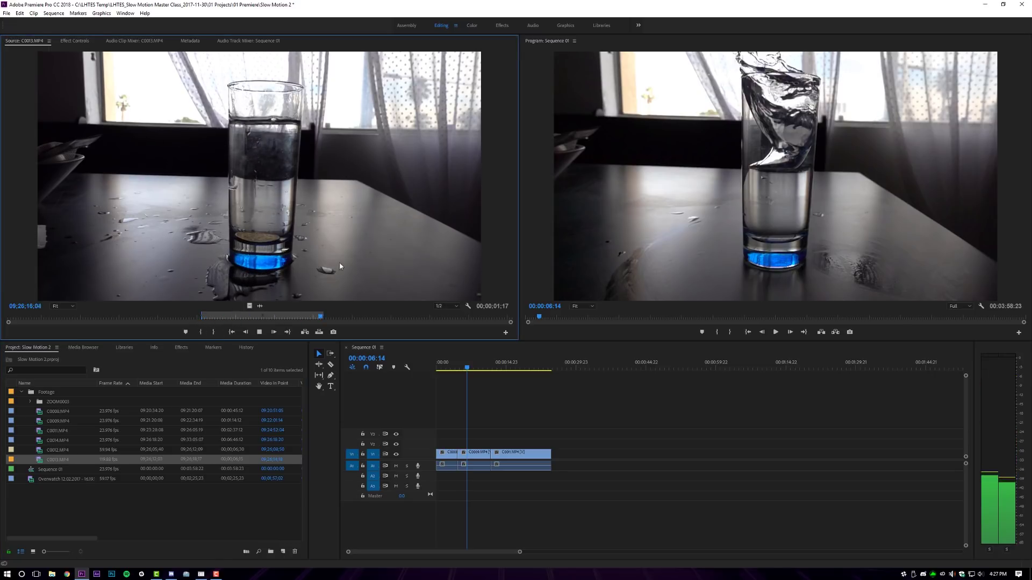
key("space")
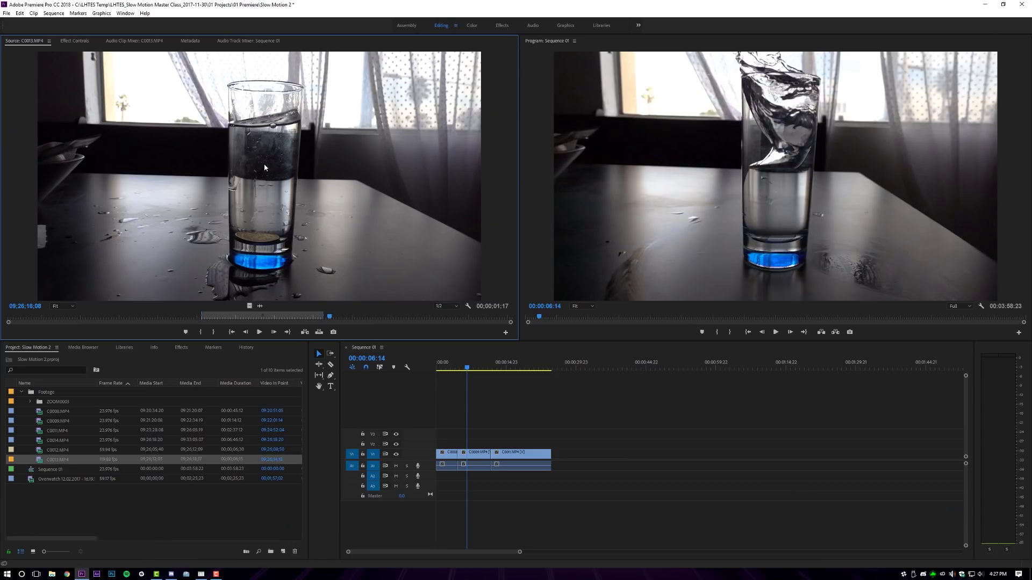
left_click_drag(570, 396, 584, 465)
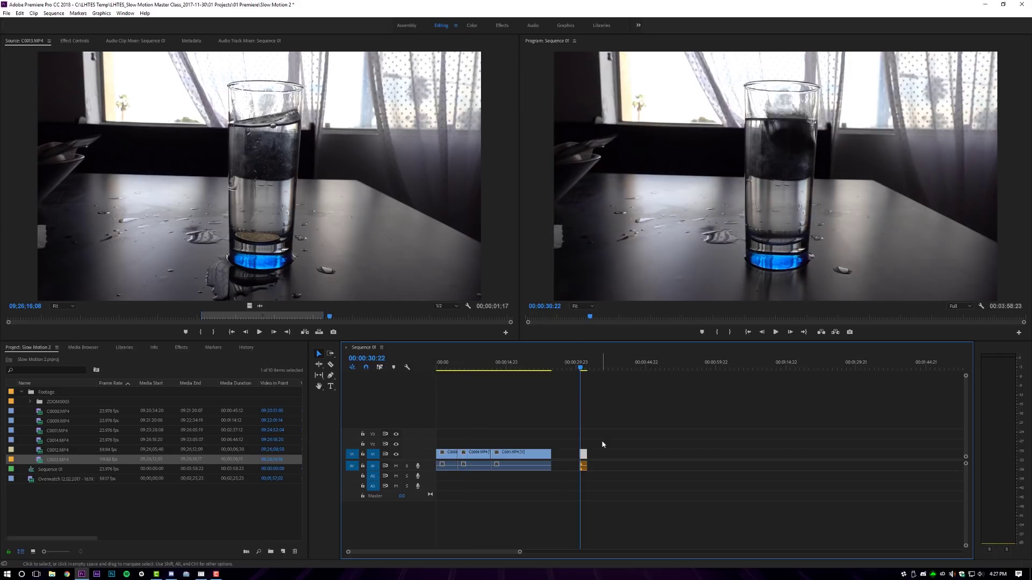
key("ctrl+r")
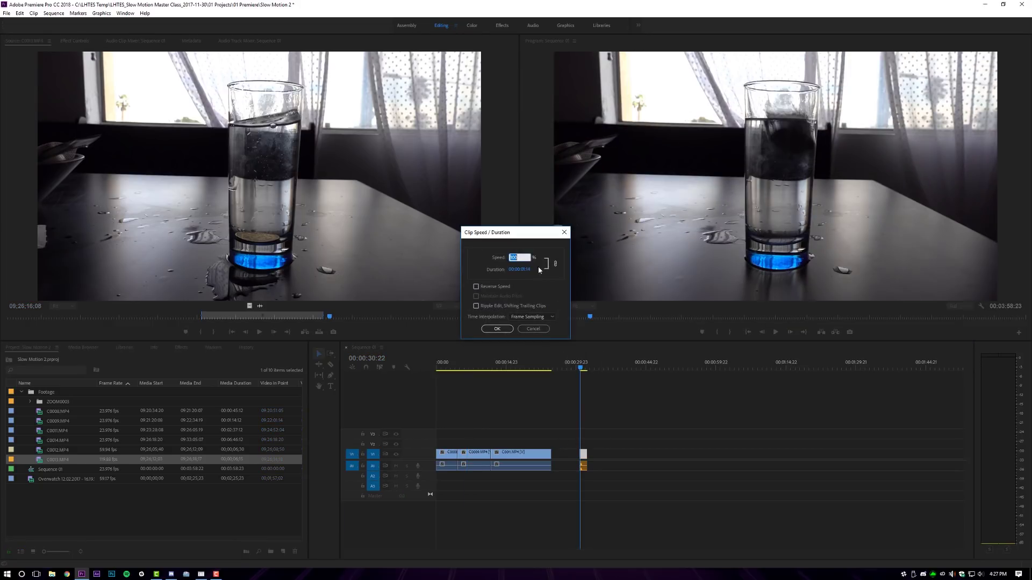
left_click(534, 329)
Step: Set the timeline clip's Speed/Duration to 20% and review the slowed playback
right_click(584, 456)
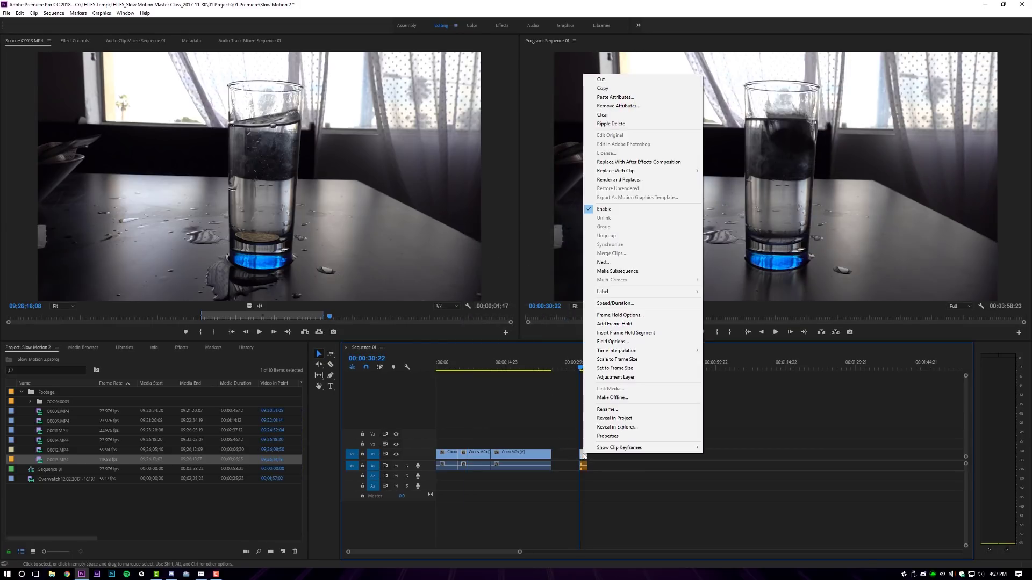
left_click(634, 304)
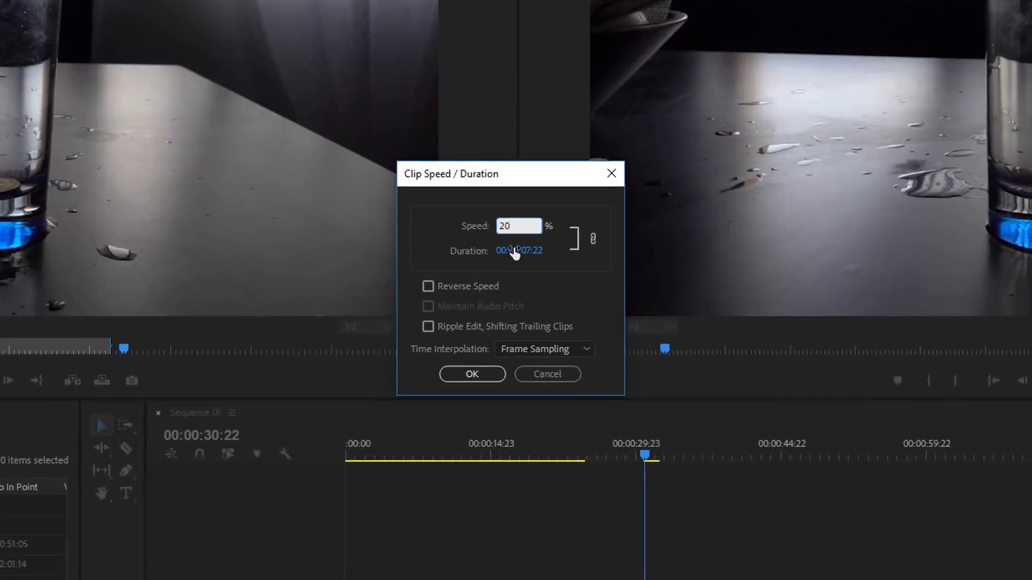
key("BackSpace")
key("BackSpace")
type("100")
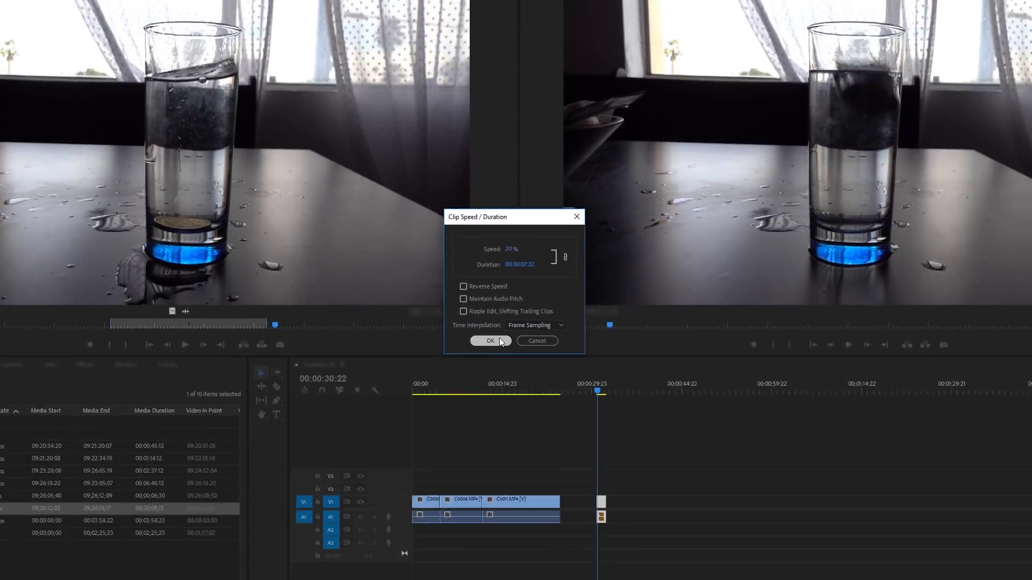
left_click(461, 396)
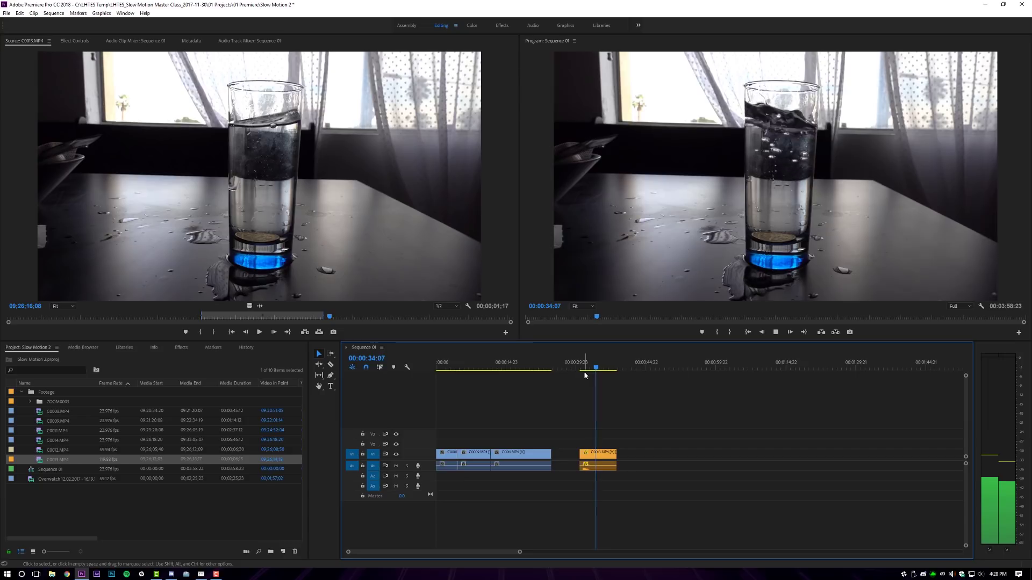
key("space")
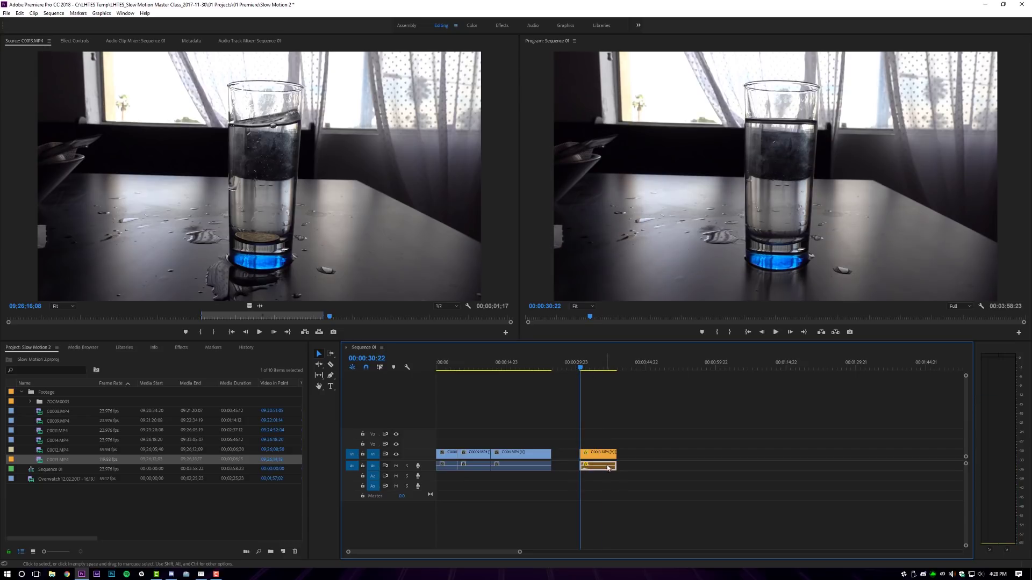
key("Left")
key("Left")
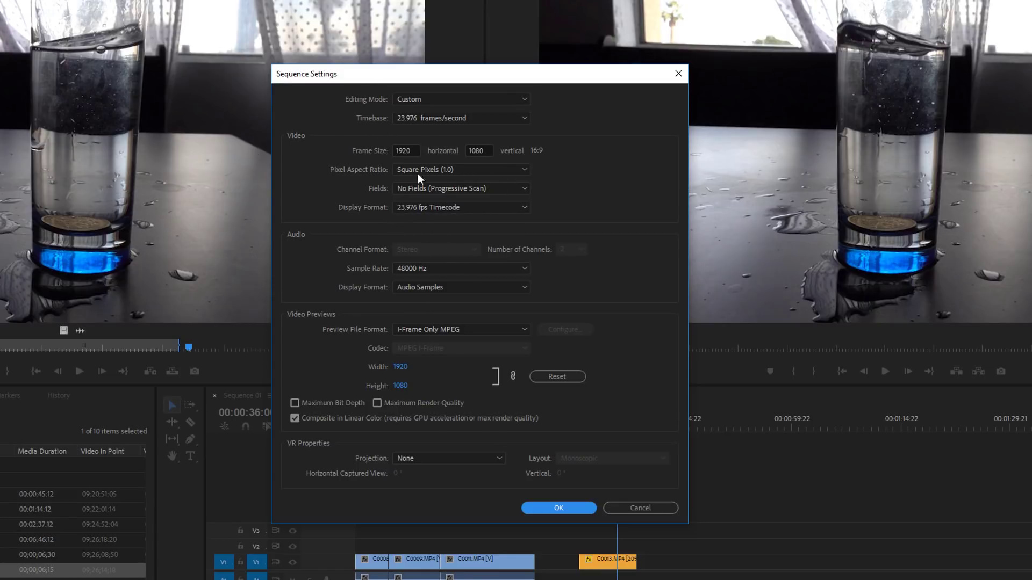
left_click(559, 508)
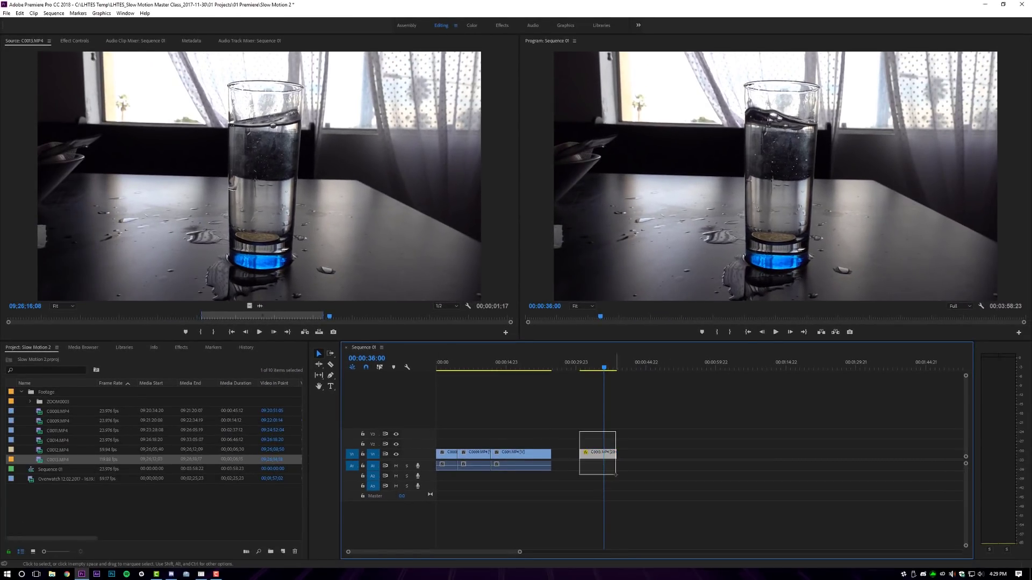
Step: Remove the slowed clip from the timeline, interpret C0013.MP4 at 23.976 fps, and preview it
left_click_drag(617, 477, 77, 462)
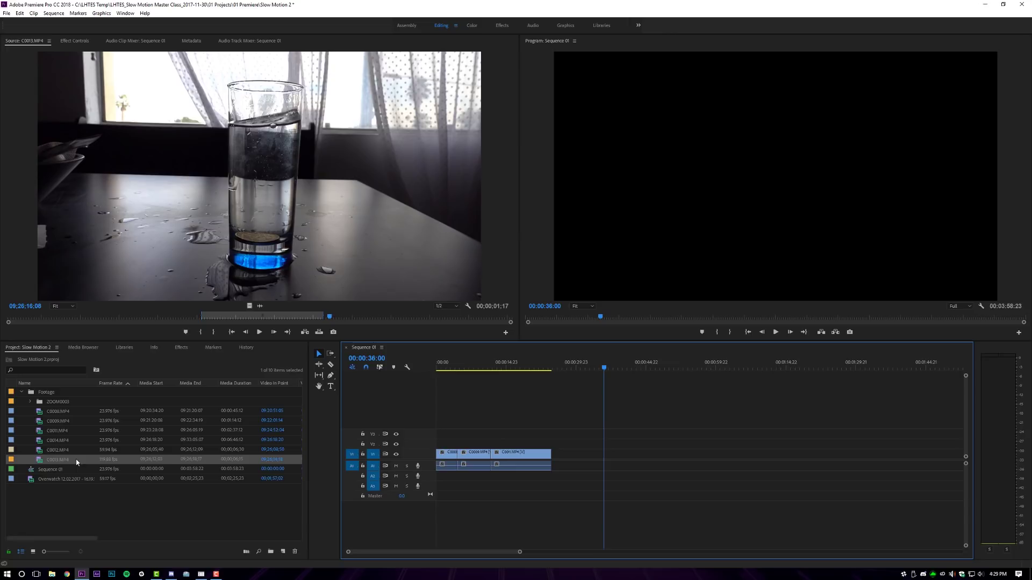
right_click(40, 461)
mouse_move(105, 173)
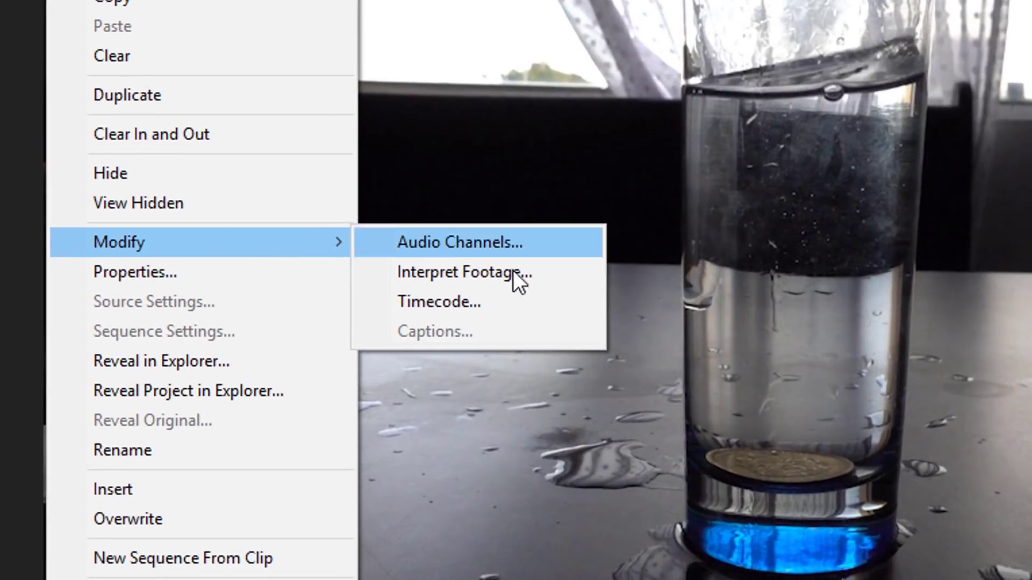
left_click(505, 279)
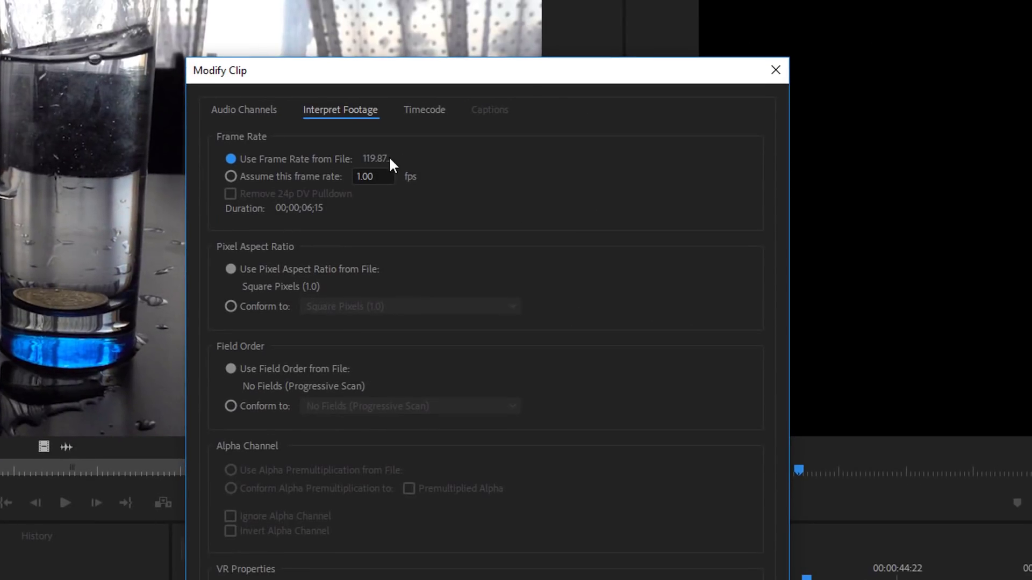
left_click(230, 176)
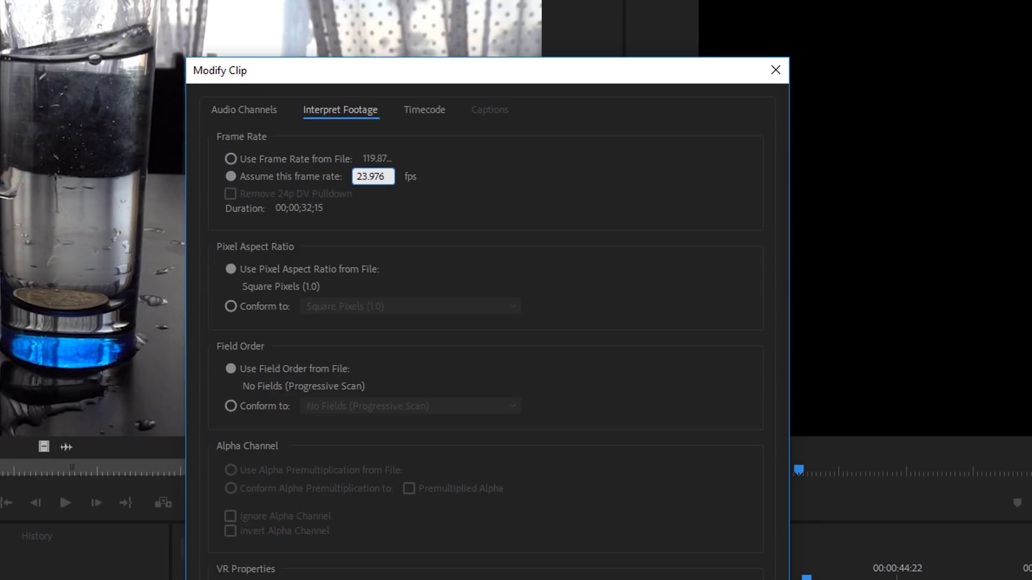
key("Return")
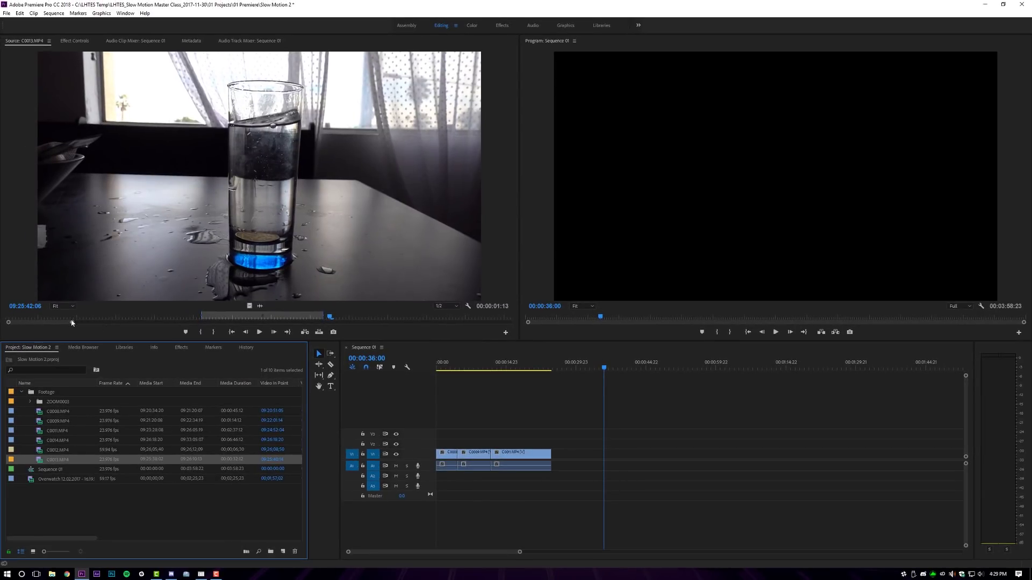
left_click(248, 316)
key("space")
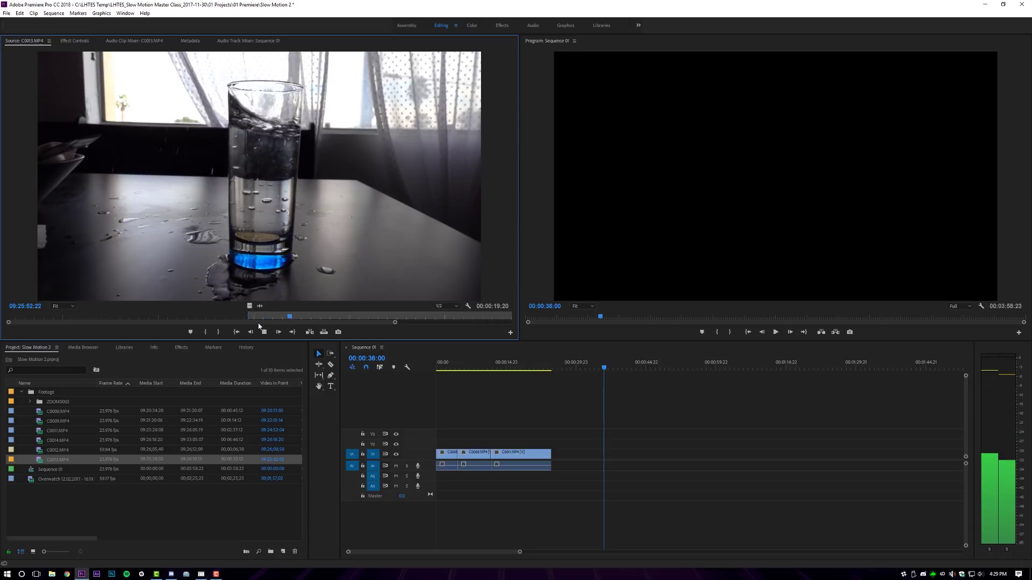
Step: Mark C0013.MP4's out point at 00:00:03:15, insert the range, and open Sequence Settings
key("space")
key("o")
left_click_drag(265, 253, 613, 436)
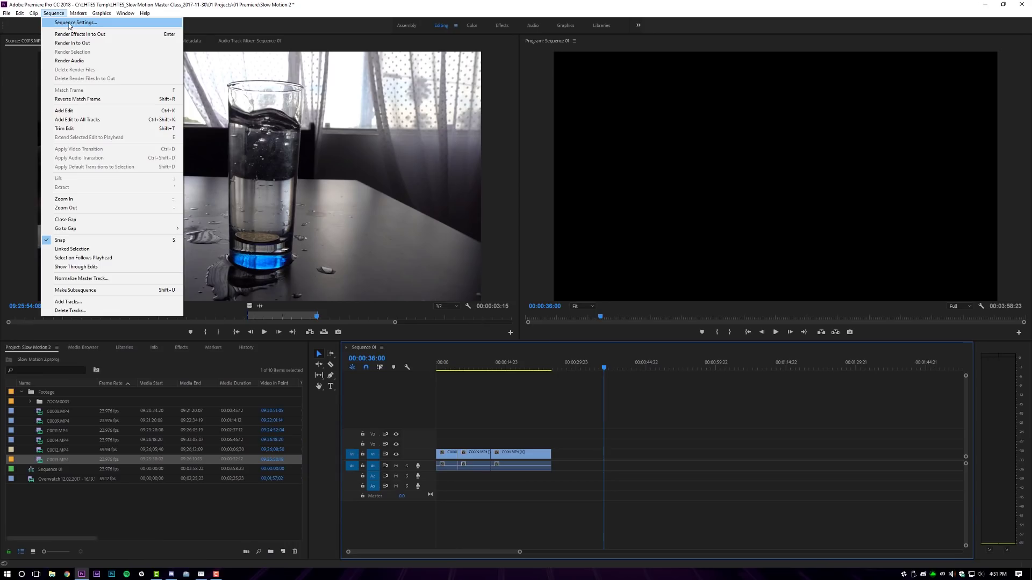
left_click(71, 25)
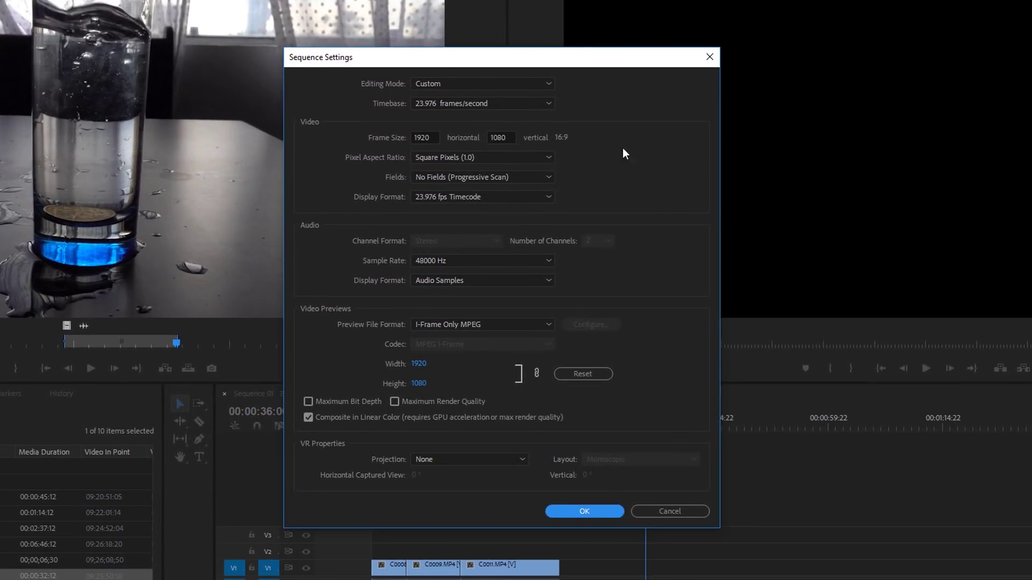